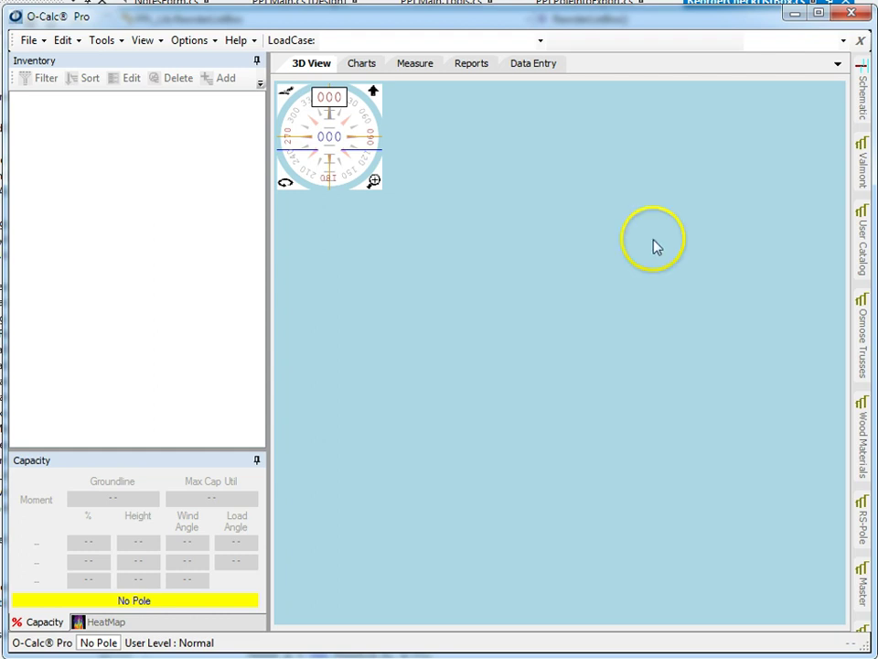
# Open the Export Batch Pole Info dialog from the Tools menu
pyautogui.click(103, 41)
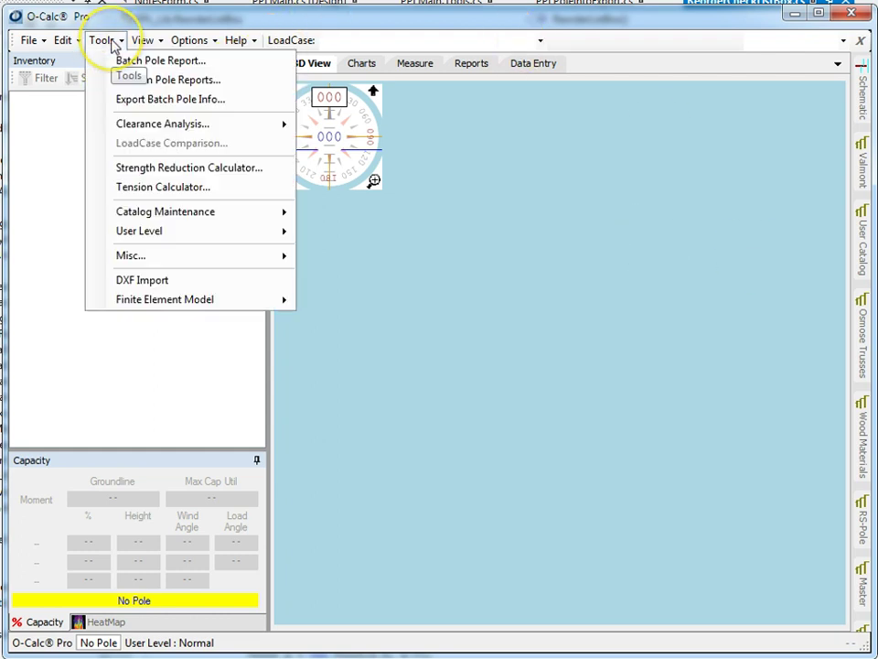
pyautogui.click(153, 102)
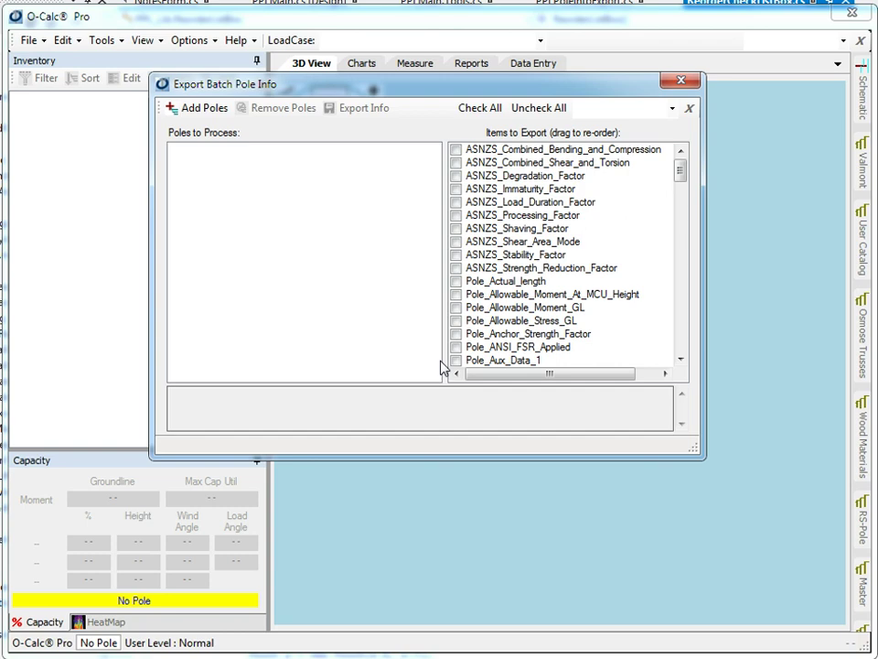
pyautogui.click(563, 311)
# Add 23 - p18627 EXISTING, BackFrom5to4test and IceAccumTest pole files from C:\temp\PPLX_Files
pyautogui.click(193, 107)
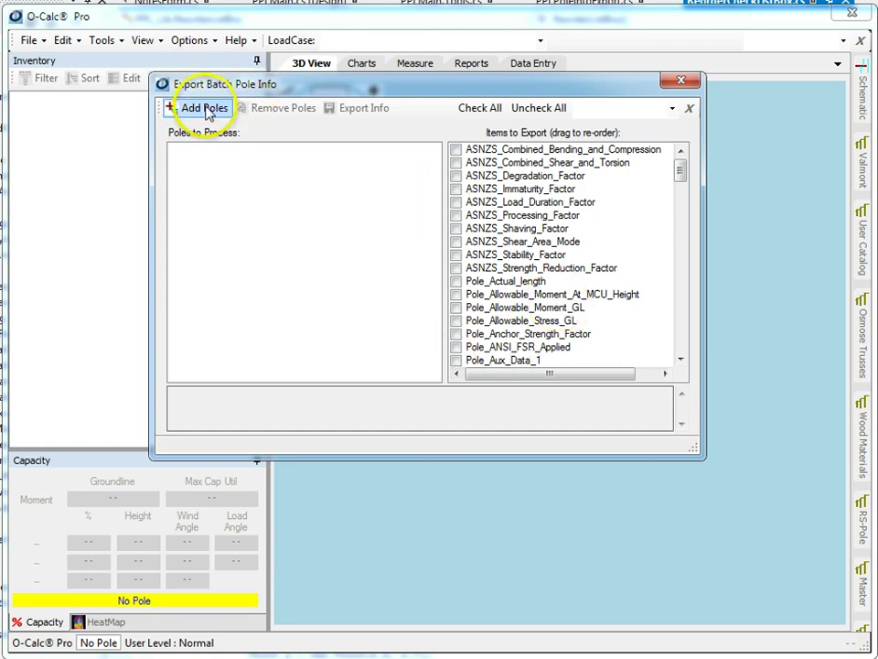
pyautogui.click(346, 441)
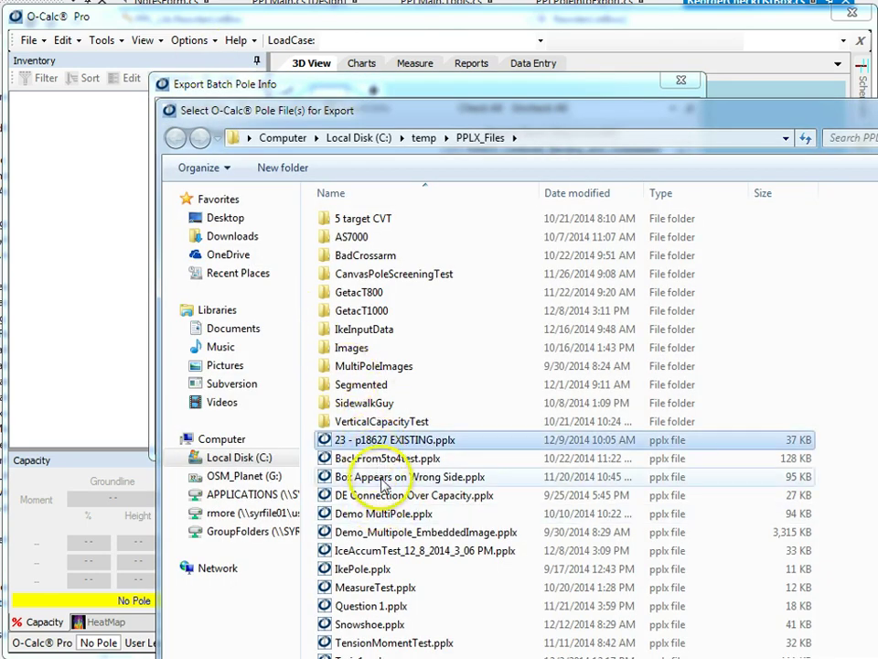
pyautogui.keyDown('ctrl'); pyautogui.click(370, 458); pyautogui.keyUp('ctrl')
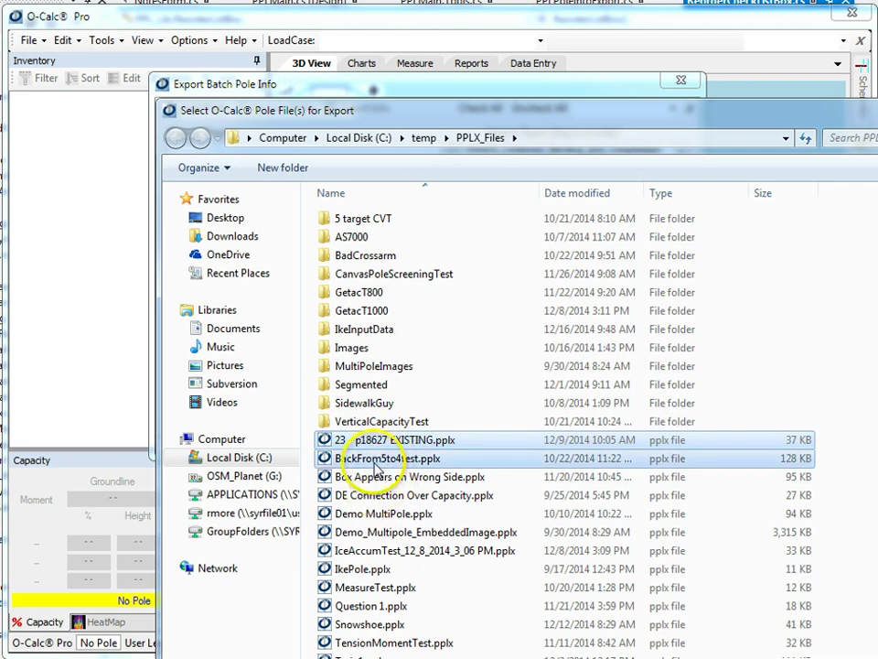
pyautogui.keyDown('ctrl'); pyautogui.click(383, 550); pyautogui.keyUp('ctrl')
pyautogui.press('Return')
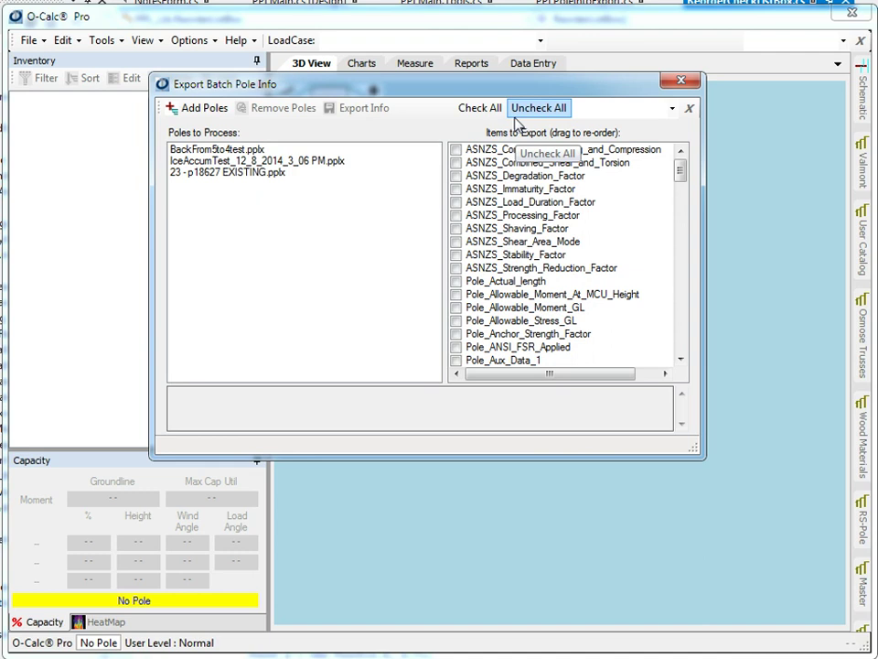
# Load the junk23 named view of export items
pyautogui.click(673, 108)
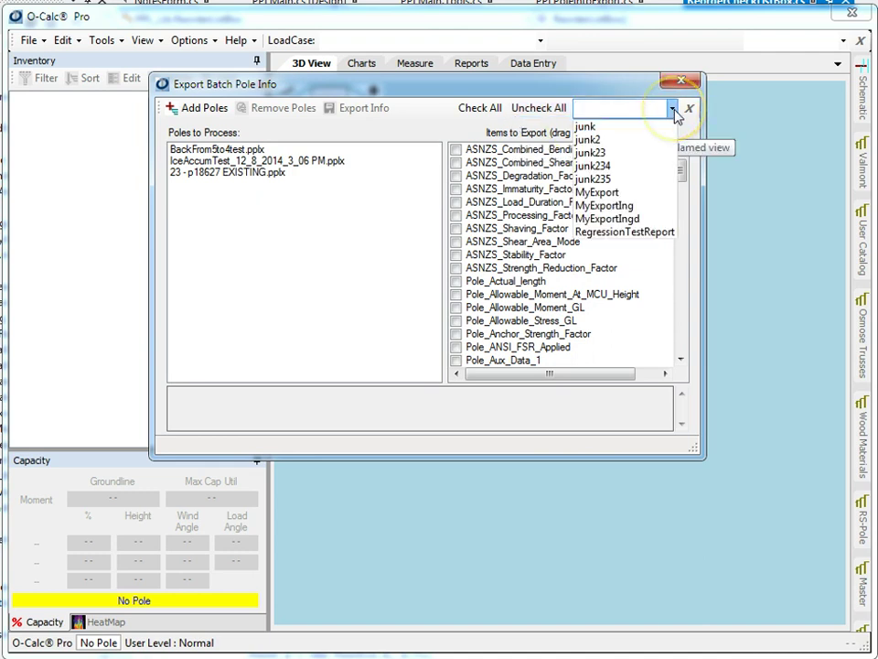
pyautogui.click(619, 152)
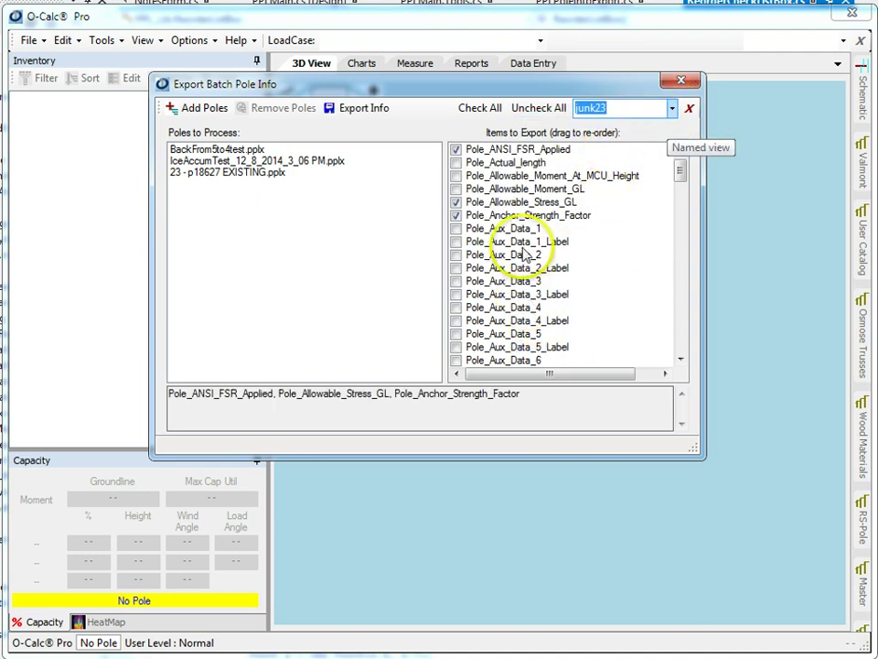
pyautogui.moveTo(681, 171)
pyautogui.mouseDown()
pyautogui.moveTo(681, 371)
pyautogui.moveTo(686, 151)
pyautogui.mouseUp()
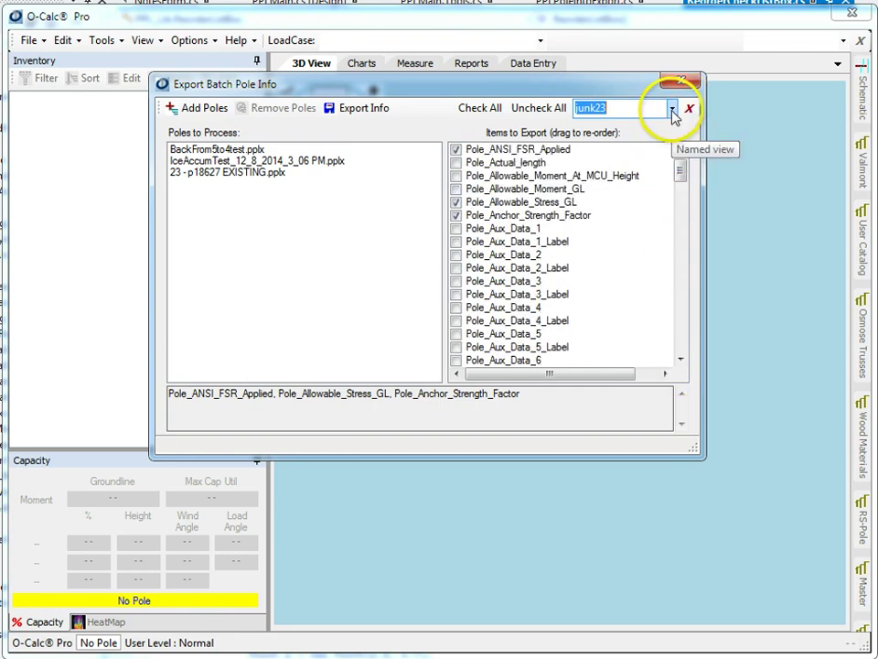
# Clear the named view and uncheck Pole_ANSI_FSR_Applied, Pole_Allowable_Stress_GL and Pole_Anchor_Strength_Factor
pyautogui.click(673, 111)
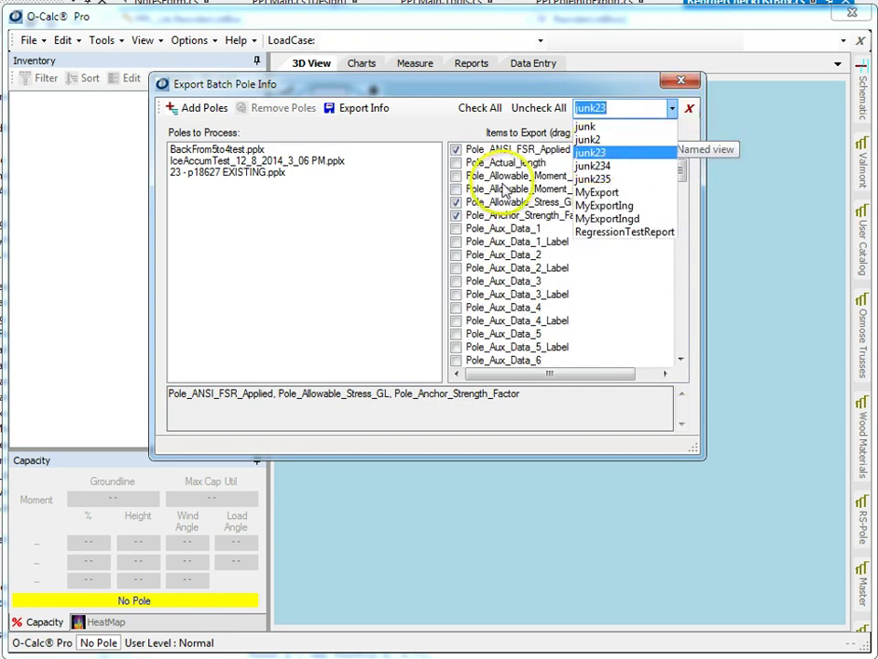
pyautogui.click(460, 157)
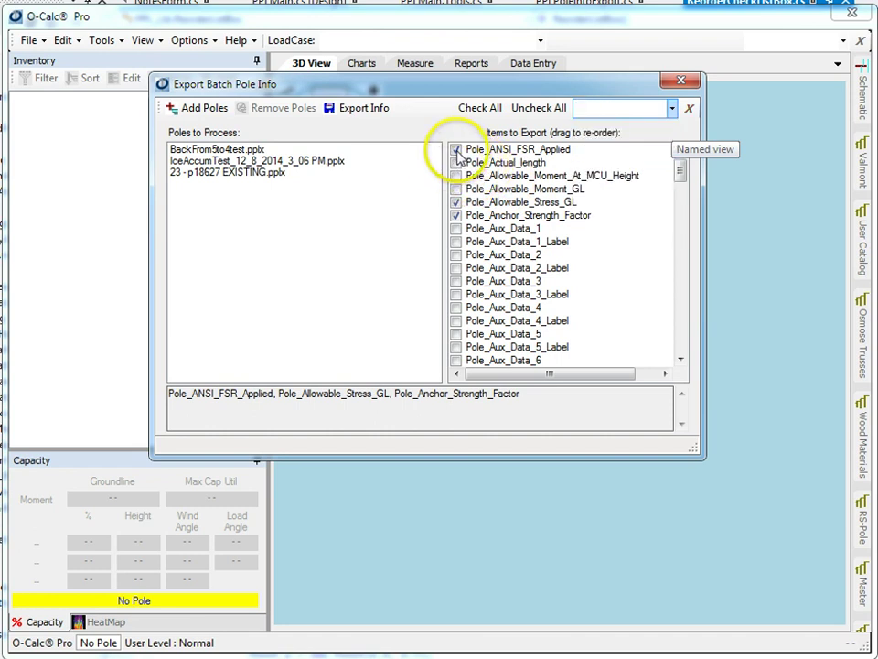
pyautogui.click(456, 150)
pyautogui.click(456, 202)
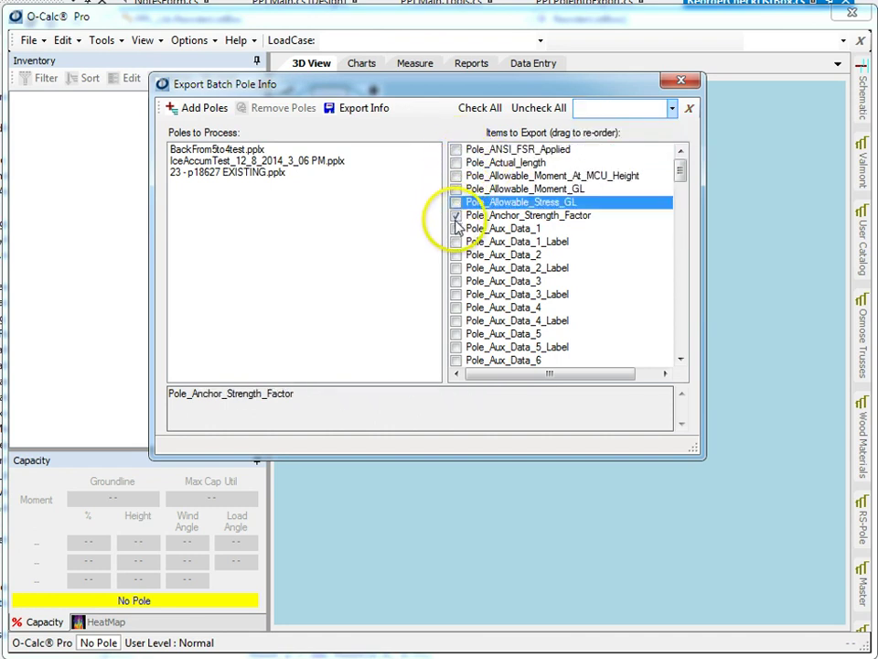
pyautogui.click(455, 216)
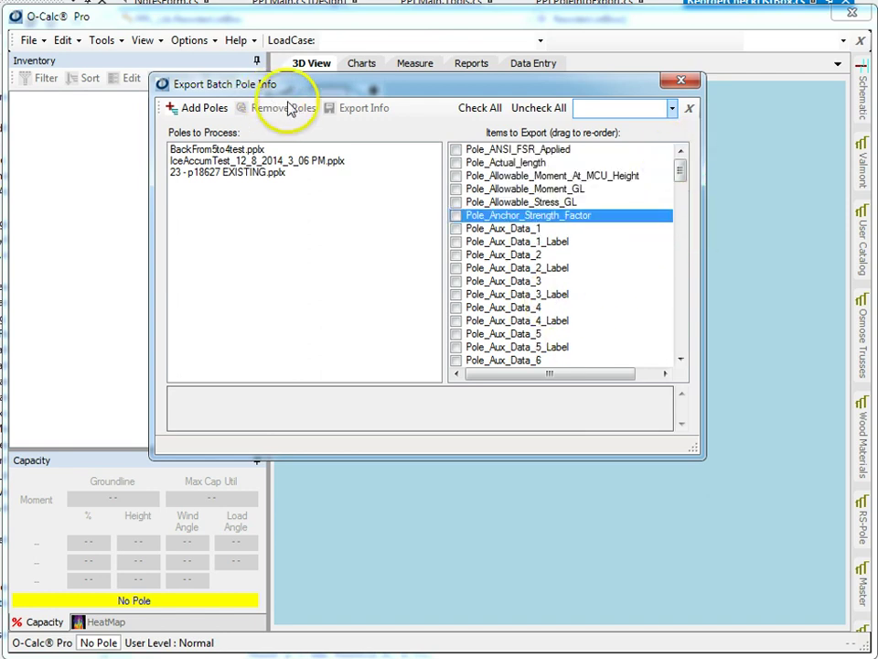
# Check Pole_Actual_length and Pole_Aux_Data_1 for export
pyautogui.click(459, 165)
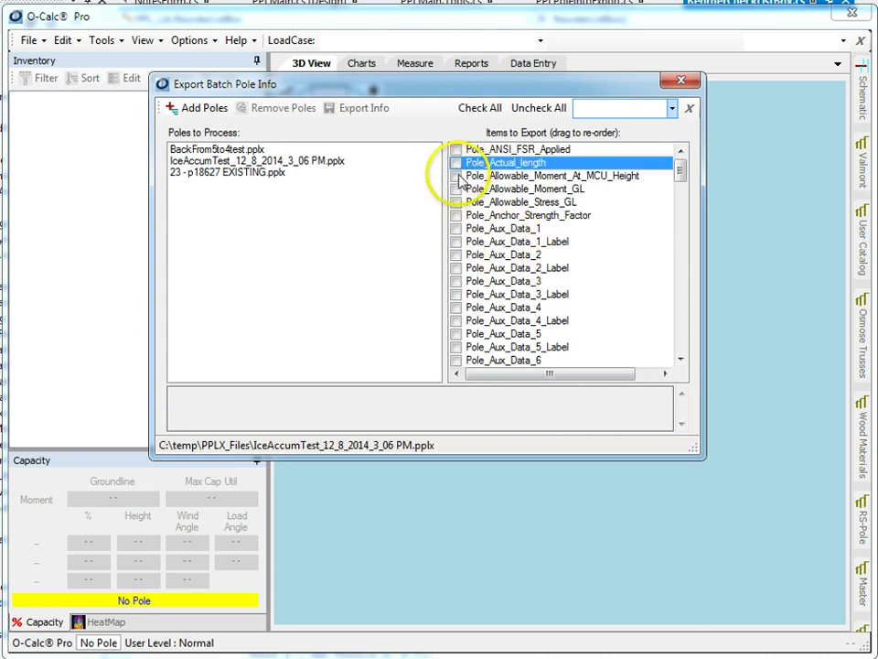
pyautogui.click(457, 163)
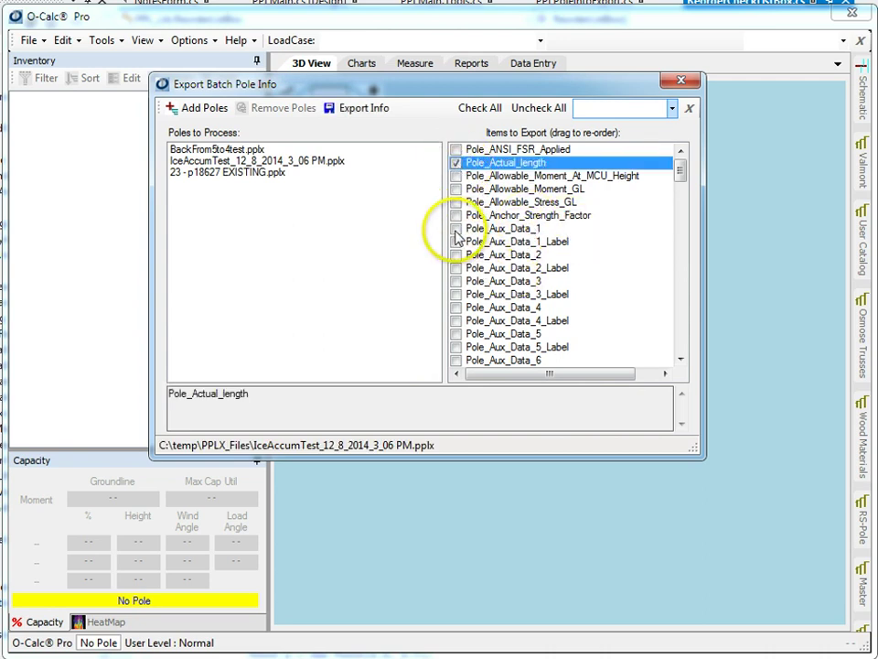
pyautogui.click(457, 230)
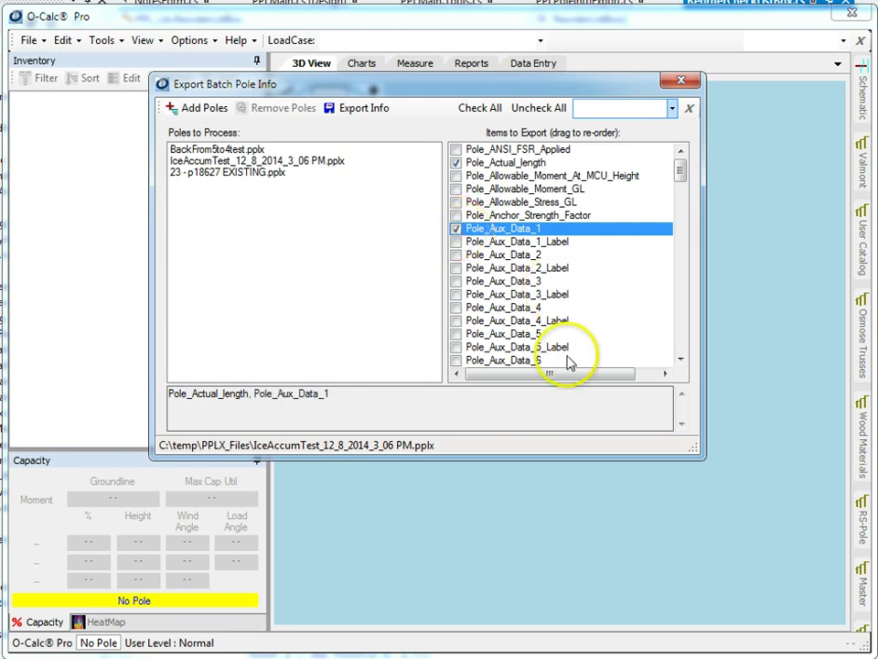
# Check Sum_MCU, Sum_MCU_Height and Sum_MCU_Wind_Angle further down the export list
pyautogui.moveTo(684, 172); pyautogui.dragTo(669, 274)
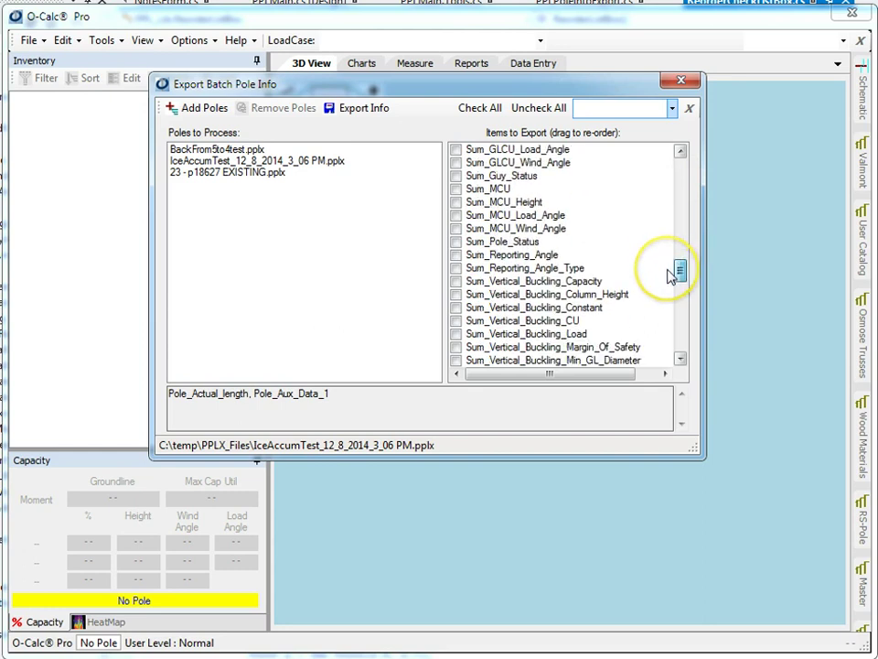
pyautogui.click(457, 188)
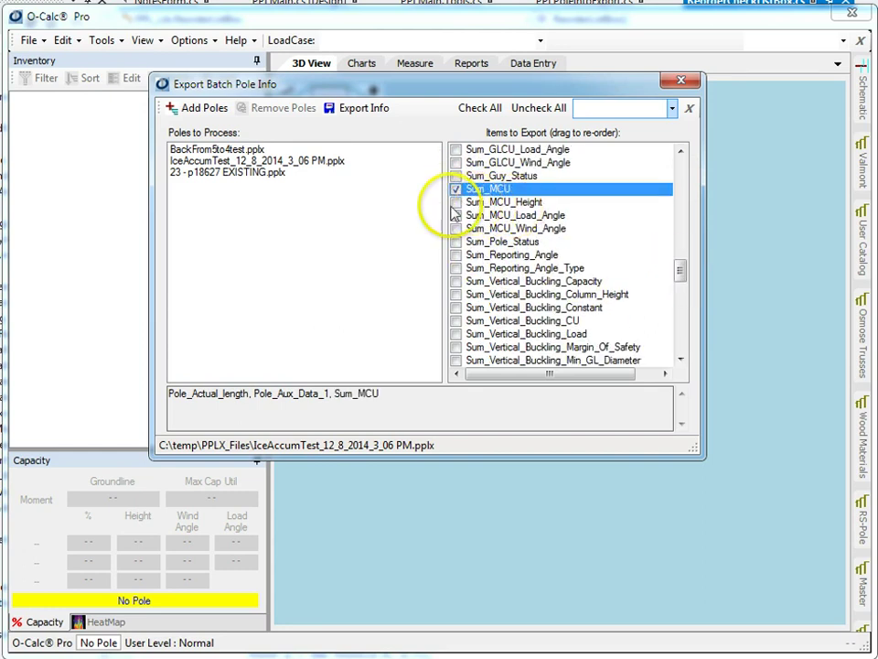
pyautogui.click(456, 202)
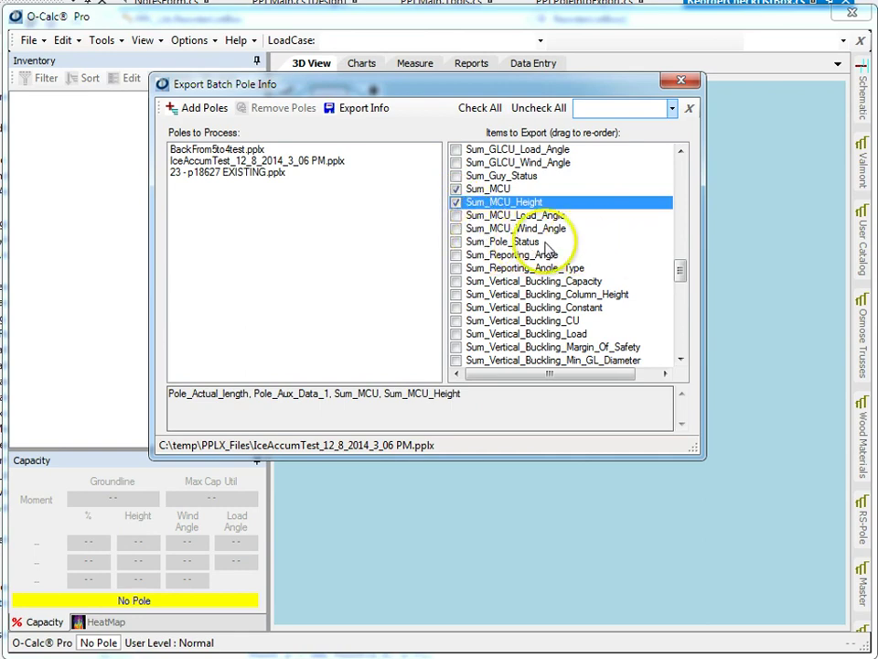
pyautogui.click(455, 229)
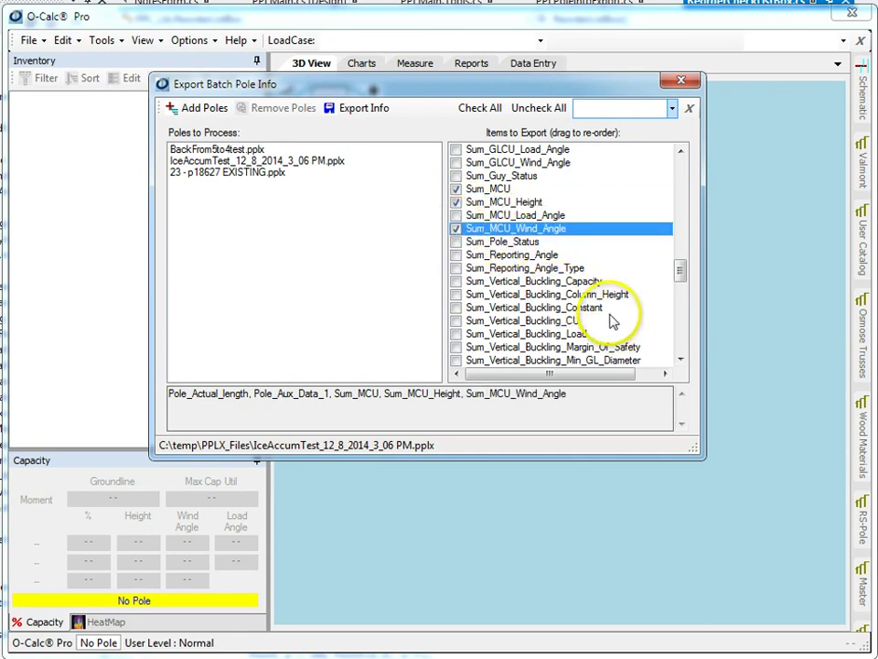
pyautogui.moveTo(682, 272); pyautogui.dragTo(682, 218)
# Check Pole_ID for export and move it to the top of the list
pyautogui.click(456, 322)
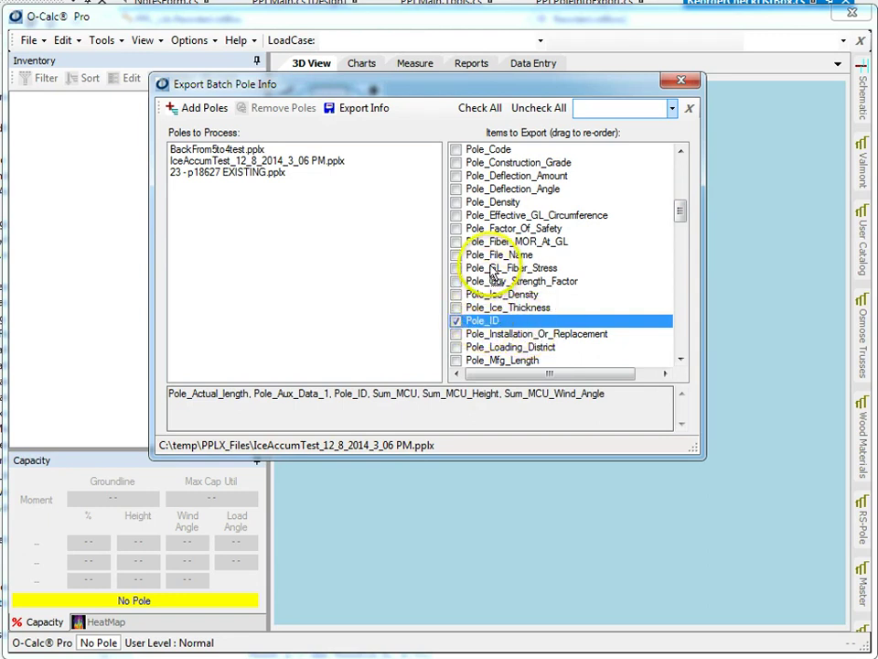
pyautogui.moveTo(491, 275); pyautogui.dragTo(488, 271)
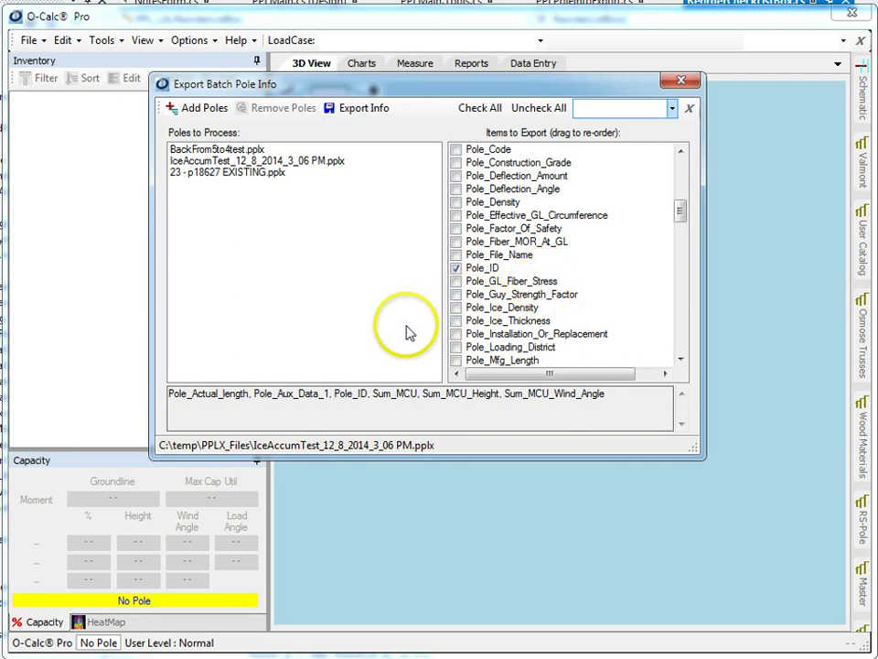
pyautogui.rightClick(482, 275)
pyautogui.click(526, 283)
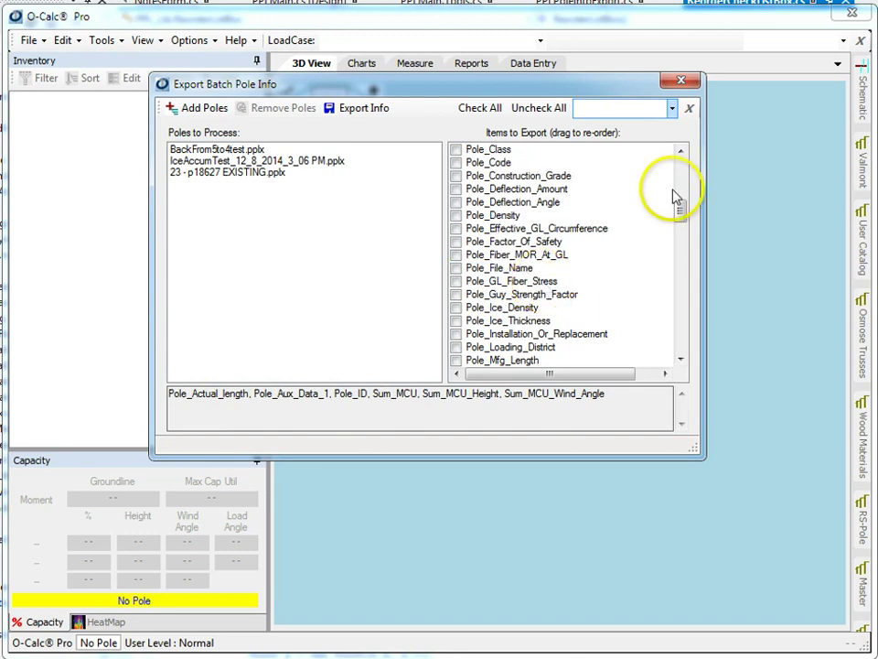
# Move Pole_Aux_Data_1 to the top, then drag Pole_ID back above it
pyautogui.moveTo(681, 207); pyautogui.dragTo(549, 158)
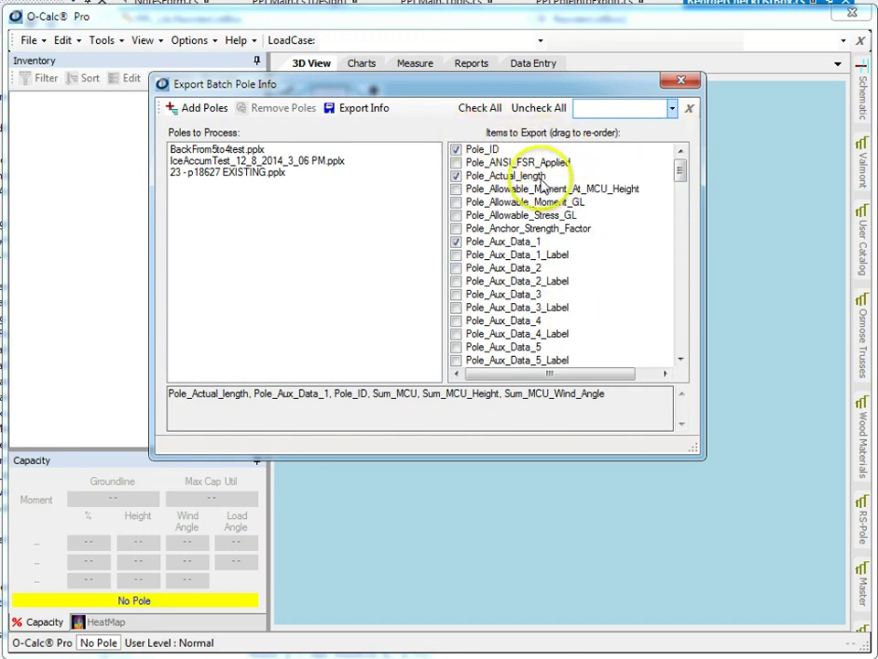
pyautogui.click(517, 244)
pyautogui.rightClick(518, 249)
pyautogui.click(520, 253)
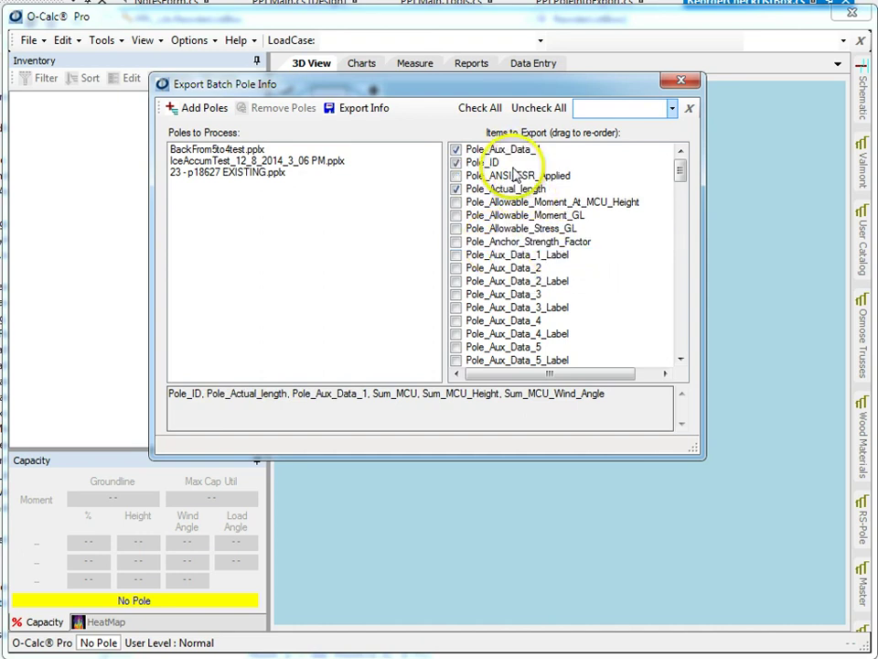
pyautogui.moveTo(488, 168); pyautogui.dragTo(470, 144)
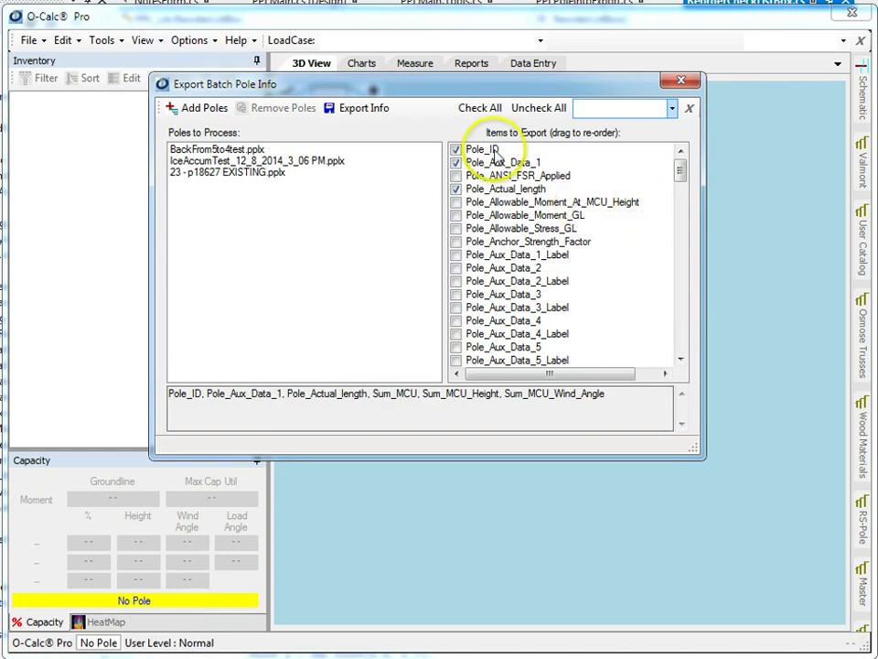
# Export the pole info as 'export' CSV into C:\temp and run the batch export
pyautogui.click(370, 107)
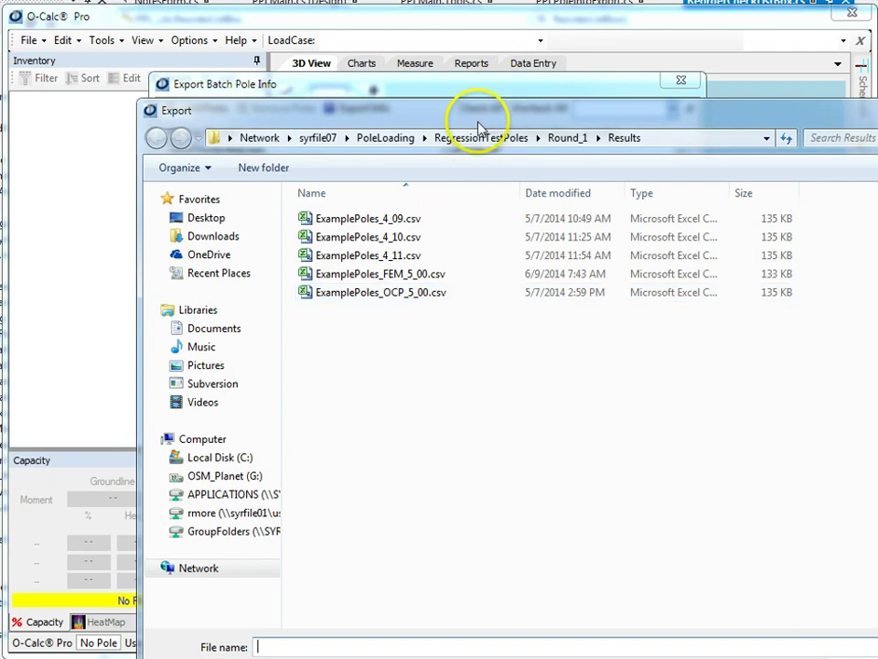
pyautogui.moveTo(463, 112); pyautogui.dragTo(353, 65)
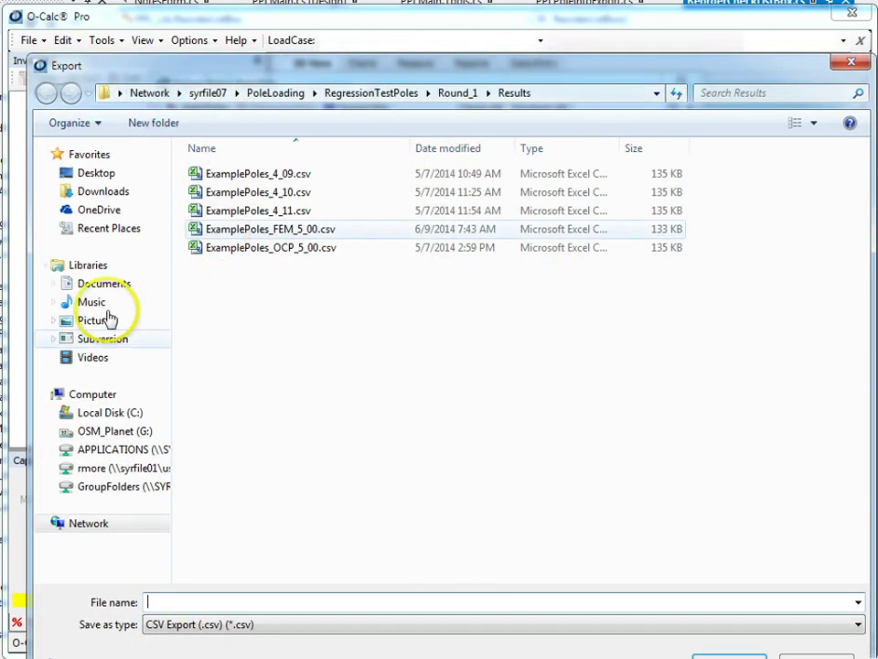
pyautogui.click(119, 414)
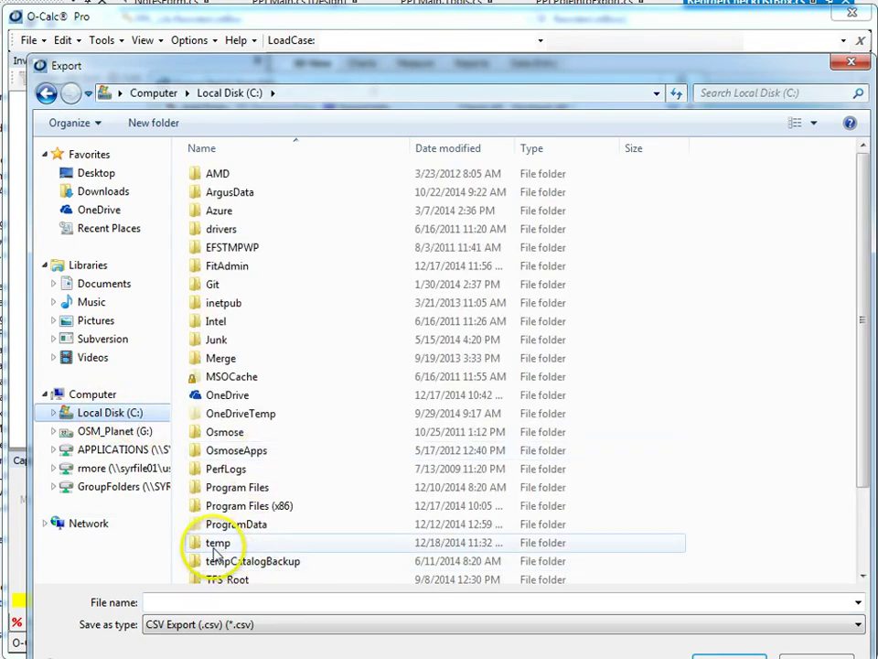
pyautogui.doubleClick(218, 544)
pyautogui.click(233, 604)
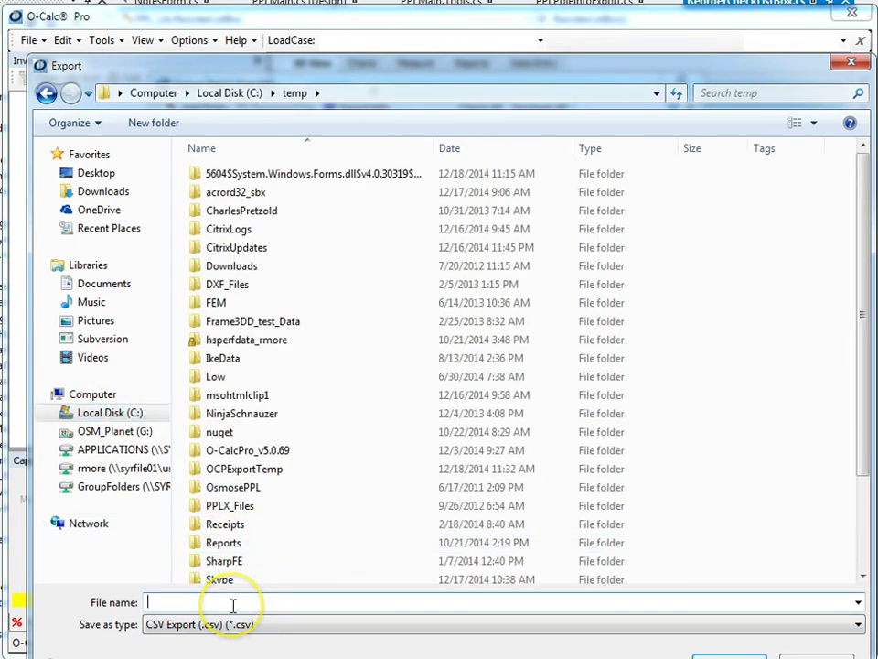
pyautogui.write('export')
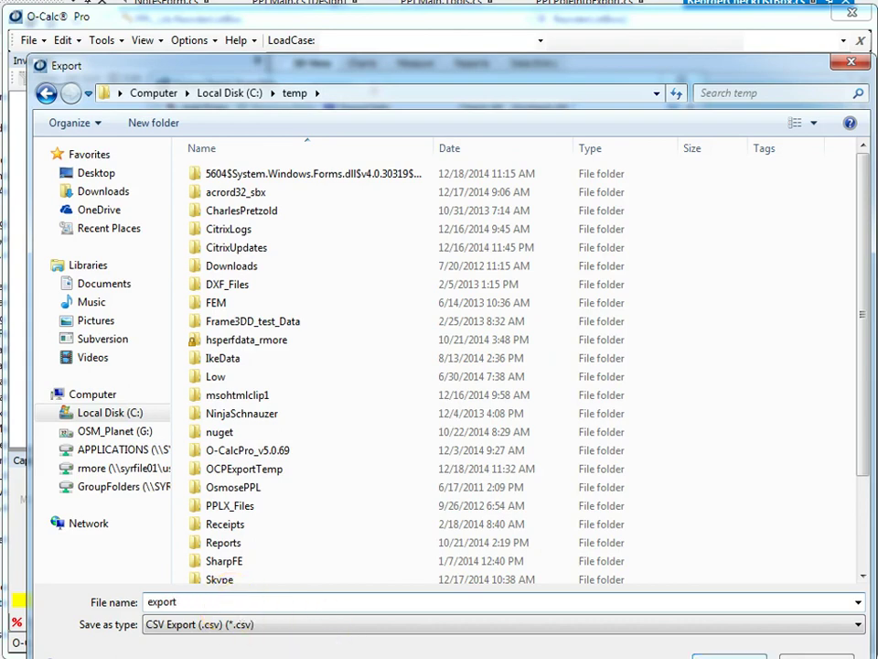
pyautogui.press('Return')
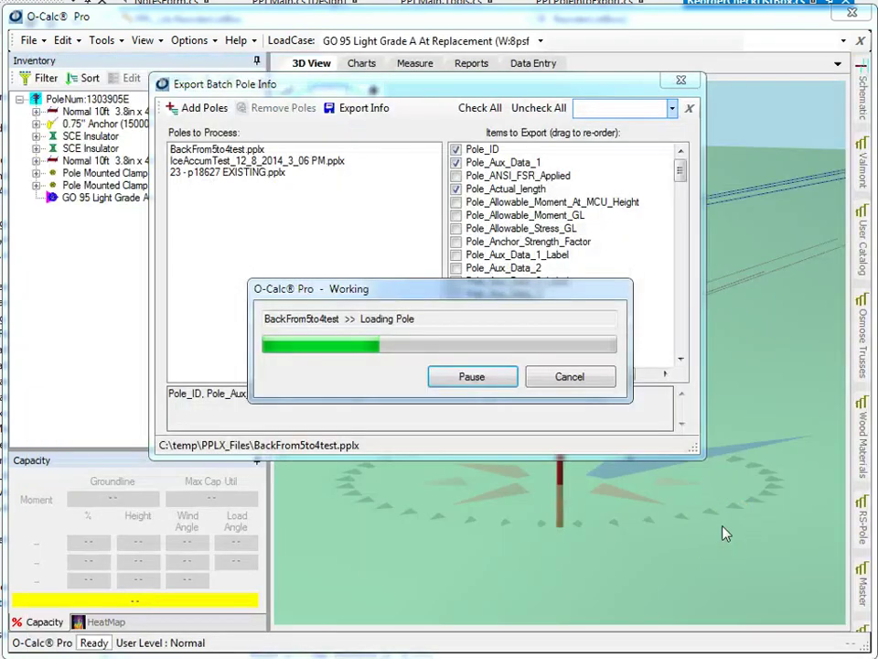